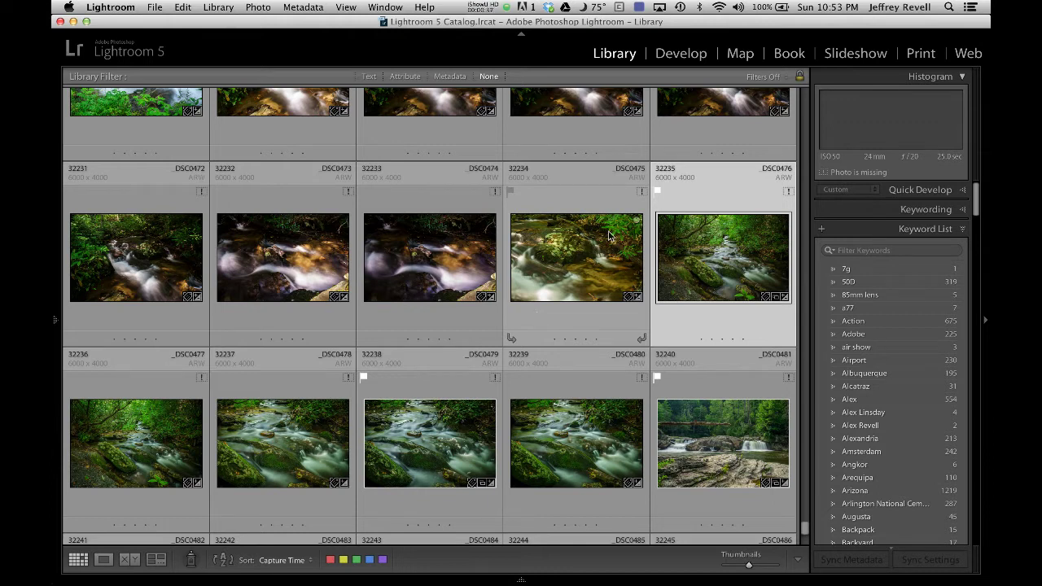
Select the offline stream photo DSC0476 and open it in Develop
{"action": "left_click", "coordinate": [599, 197]}
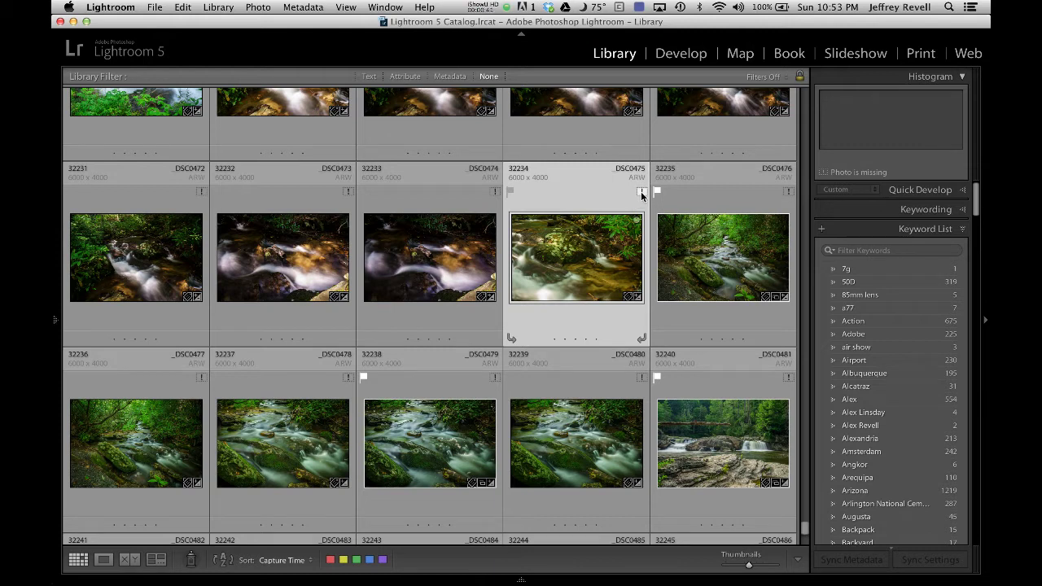
{"action": "mouse_move", "coordinate": [642, 195]}
{"action": "left_click", "coordinate": [709, 240]}
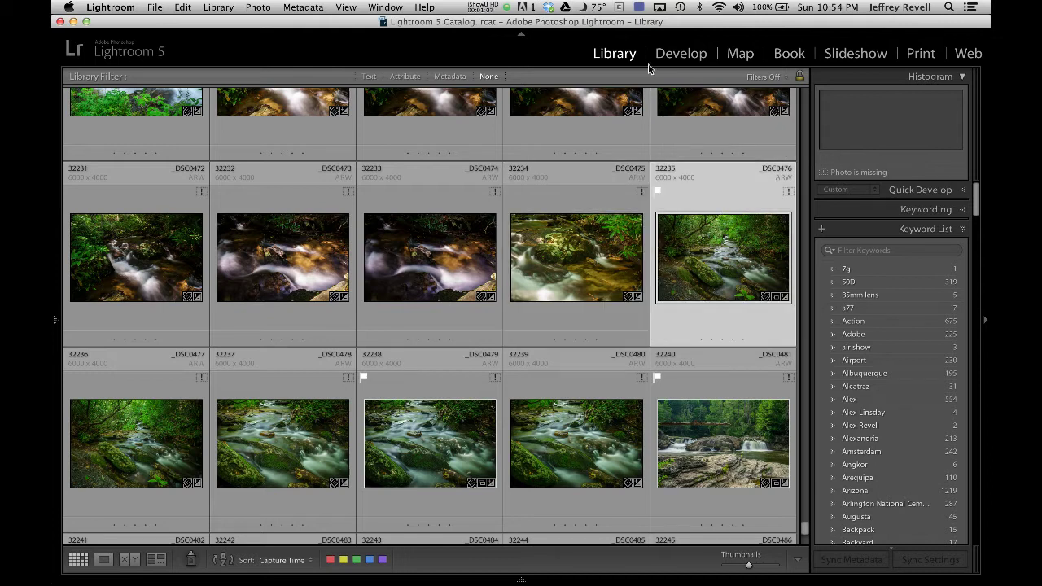
{"action": "left_click", "coordinate": [676, 60]}
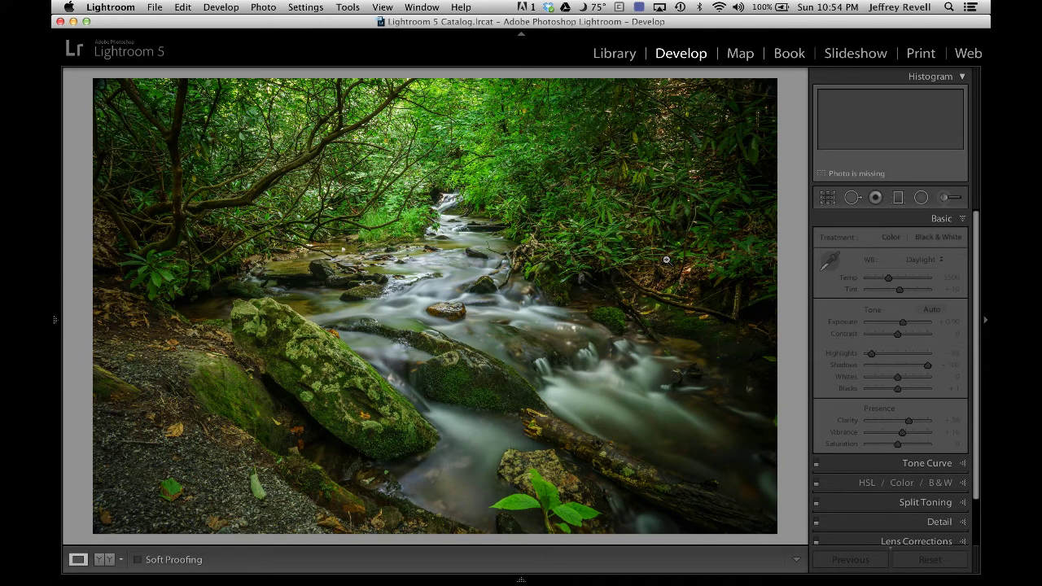
Zoom into the stream rocks at 1:1, then return to the fit view
{"action": "left_click", "coordinate": [446, 284]}
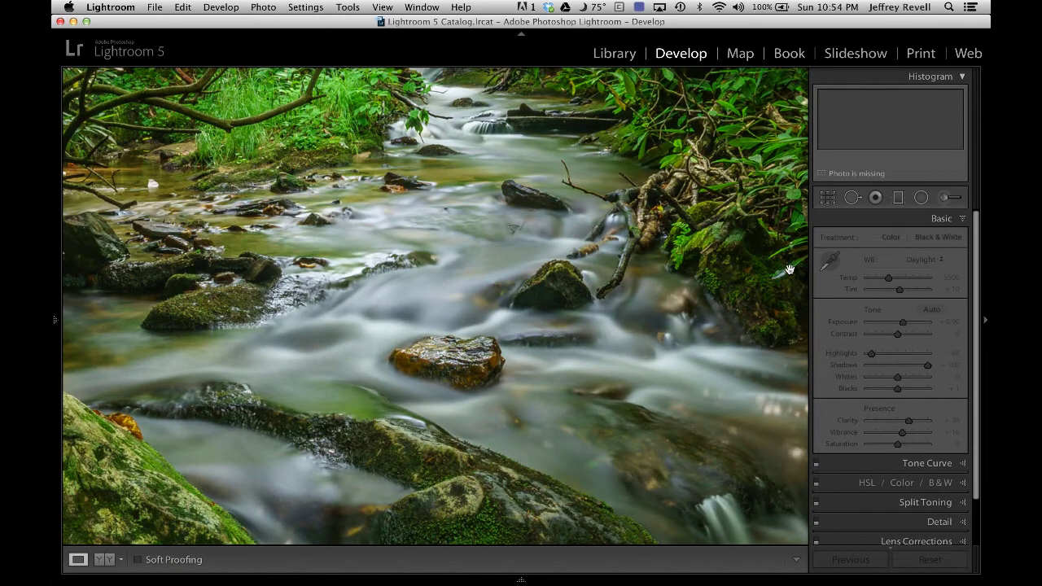
{"action": "key", "text": "Right"}
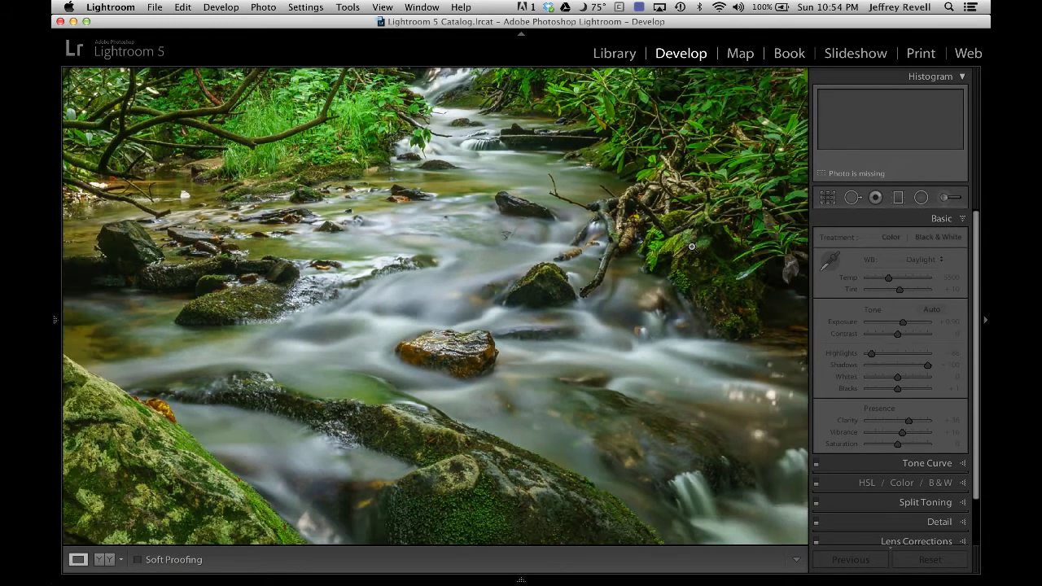
{"action": "key", "text": "z"}
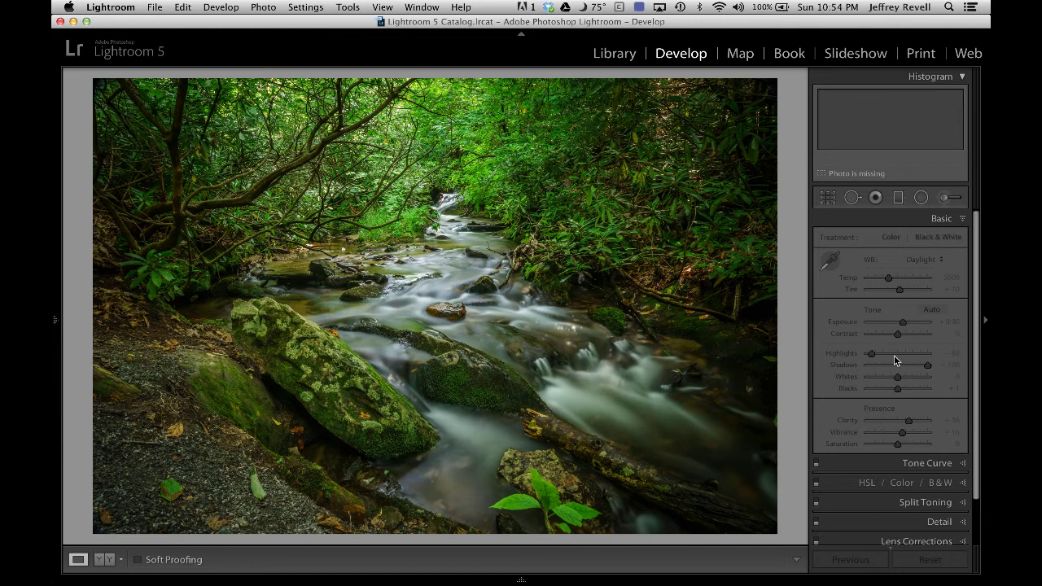
{"action": "scroll", "coordinate": [894, 355], "scroll_direction": "down", "scroll_amount": 2}
{"action": "scroll", "coordinate": [894, 355], "scroll_direction": "up", "scroll_amount": 2}
{"action": "scroll", "coordinate": [894, 355], "scroll_direction": "down", "scroll_amount": 3}
Check the Tone Curve, Split Toning and Camera Calibration panels for the missing original
{"action": "left_click", "coordinate": [894, 430]}
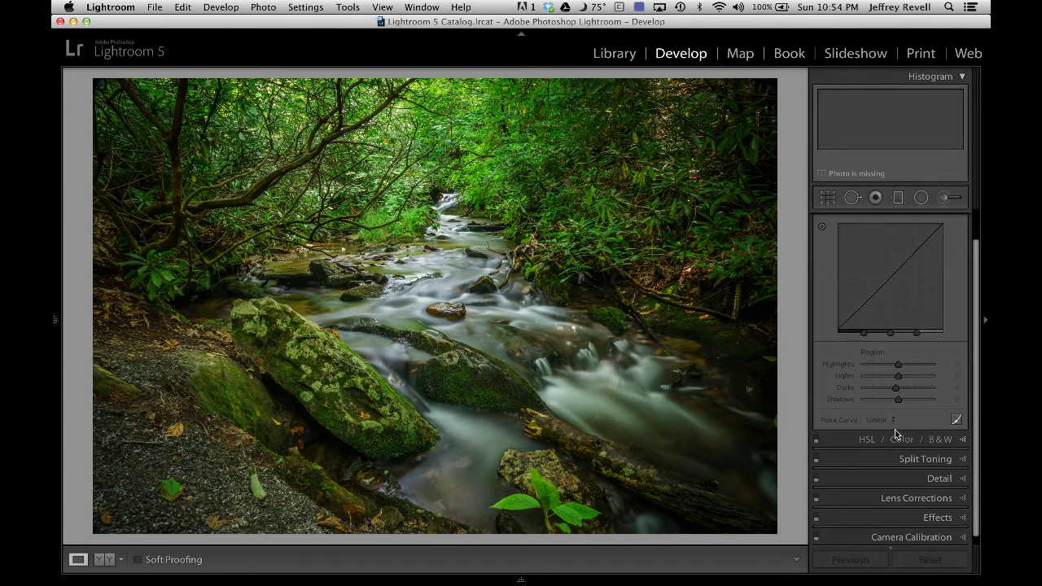
{"action": "left_click", "coordinate": [900, 459]}
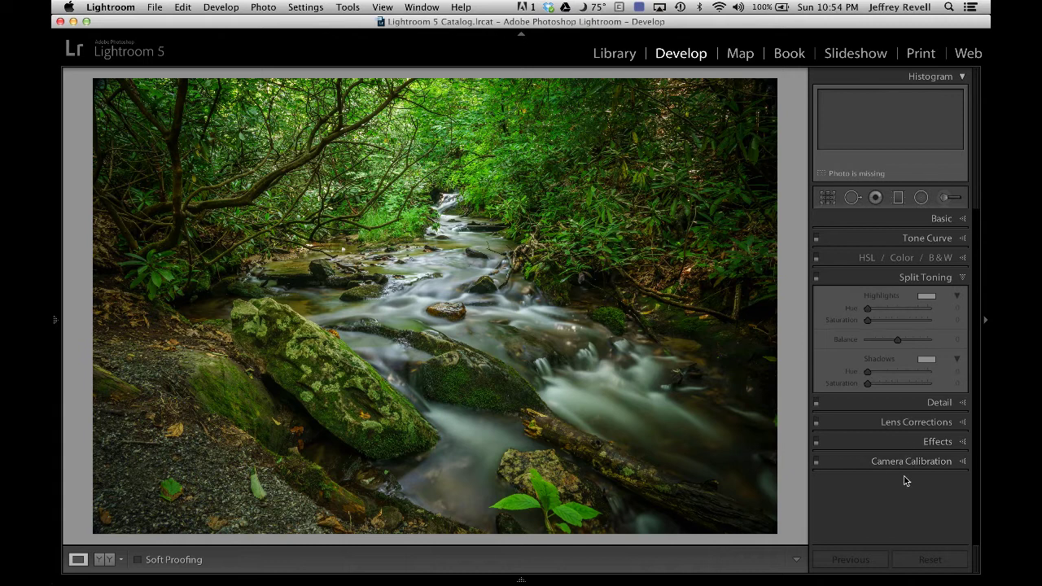
{"action": "left_click", "coordinate": [904, 461]}
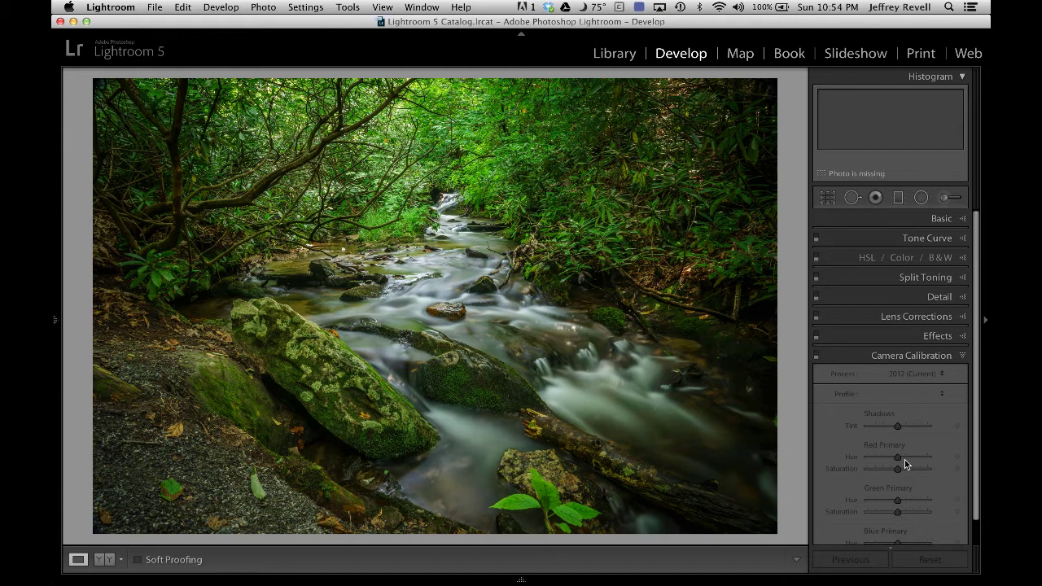
{"action": "left_click", "coordinate": [917, 359]}
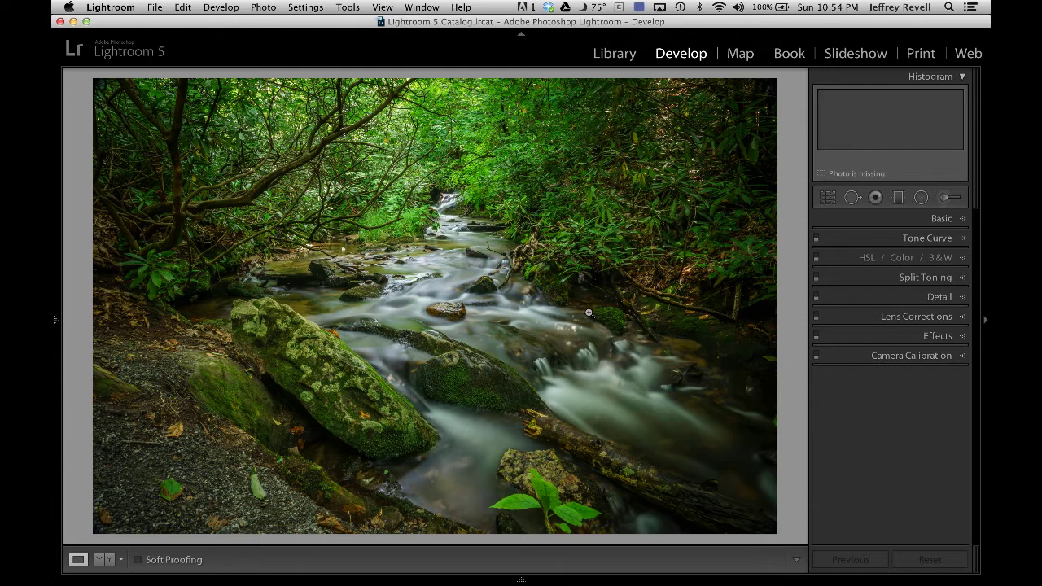
Back in the Library grid, scroll down and select the rocky river photo DSC0486
{"action": "left_click", "coordinate": [613, 53]}
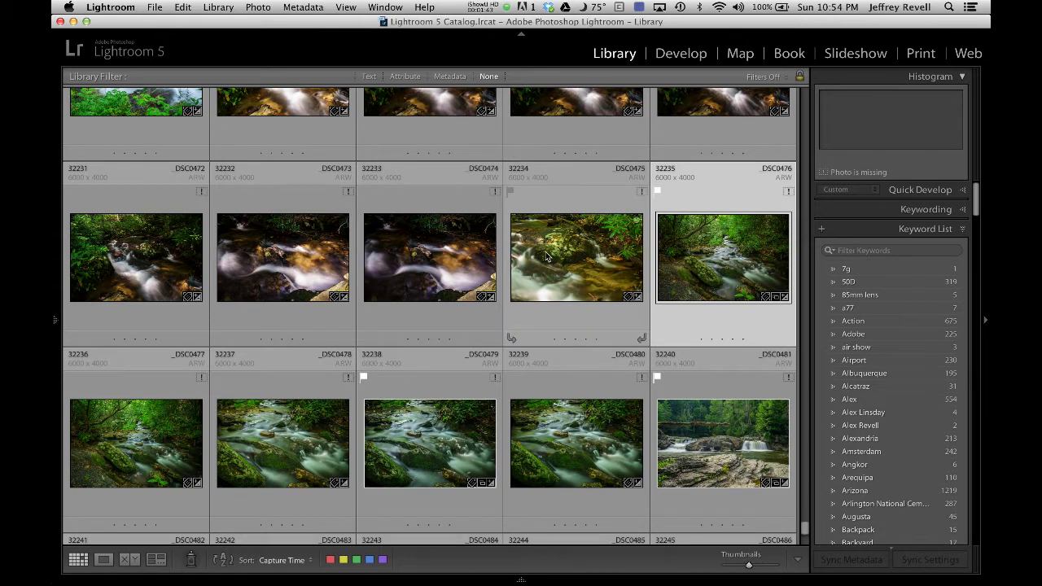
{"action": "scroll", "coordinate": [546, 251], "scroll_direction": "down", "scroll_amount": 5}
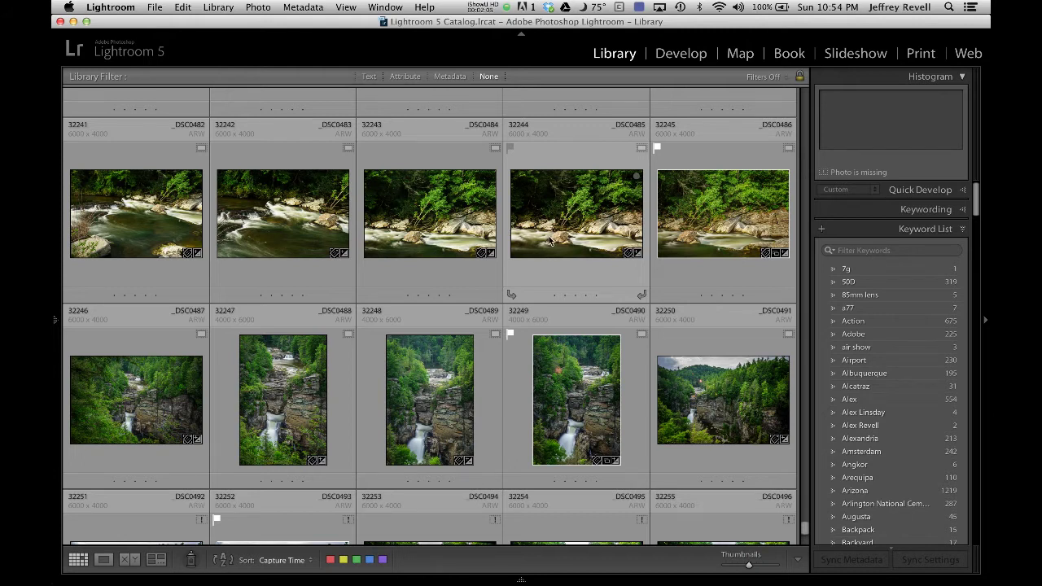
{"action": "scroll", "coordinate": [549, 245], "scroll_direction": "up", "scroll_amount": 2}
{"action": "scroll", "coordinate": [552, 242], "scroll_direction": "down", "scroll_amount": 2}
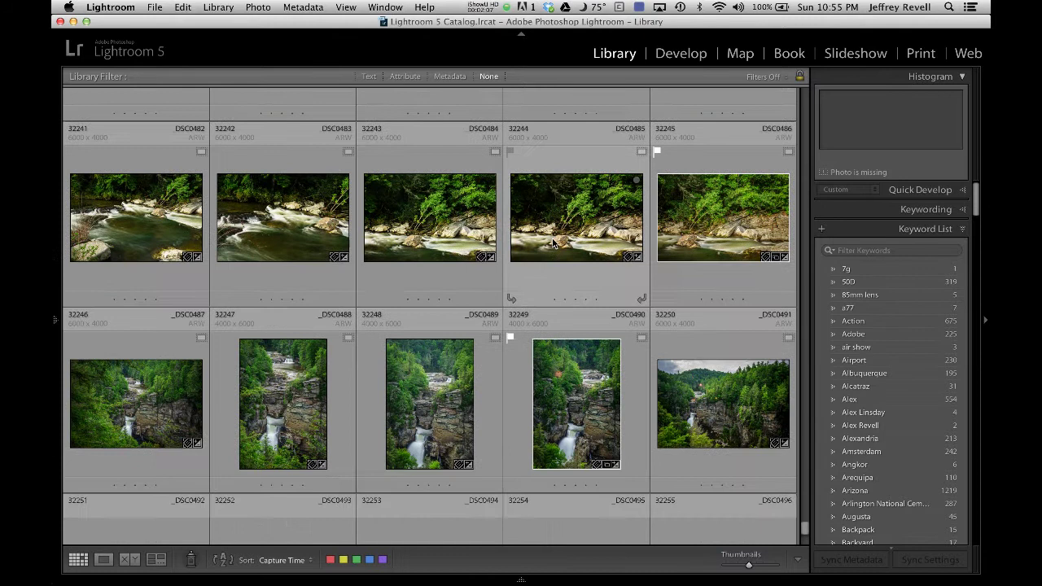
{"action": "left_click", "coordinate": [705, 218]}
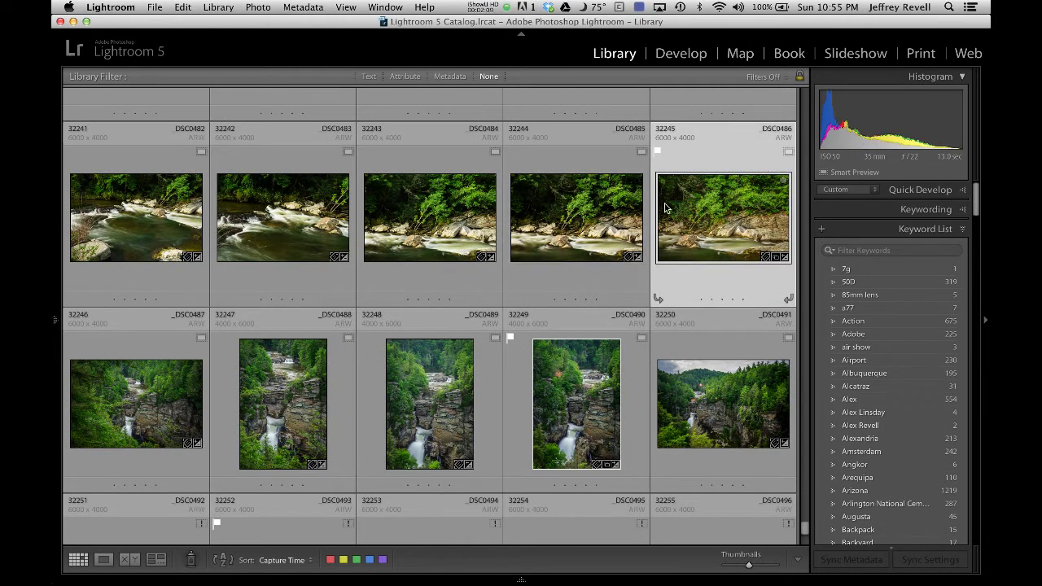
In Develop's Basic panel, set Exposure +1.20, Temp 4638 and Blacks -29 on the river photo
{"action": "left_click", "coordinate": [686, 55]}
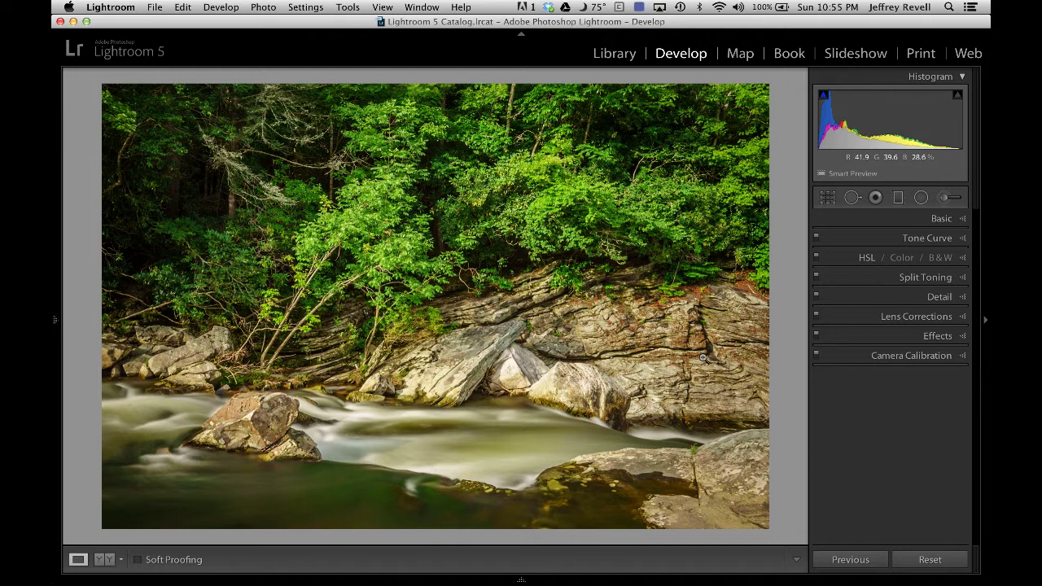
{"action": "left_click", "coordinate": [938, 221]}
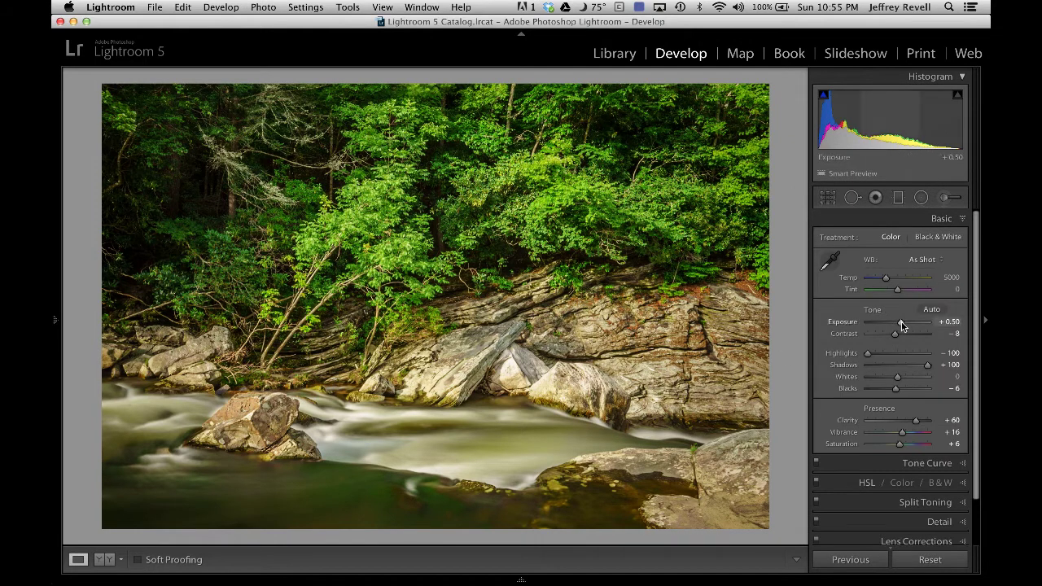
{"action": "left_click_drag", "start_coordinate": [901, 325], "coordinate": [906, 326]}
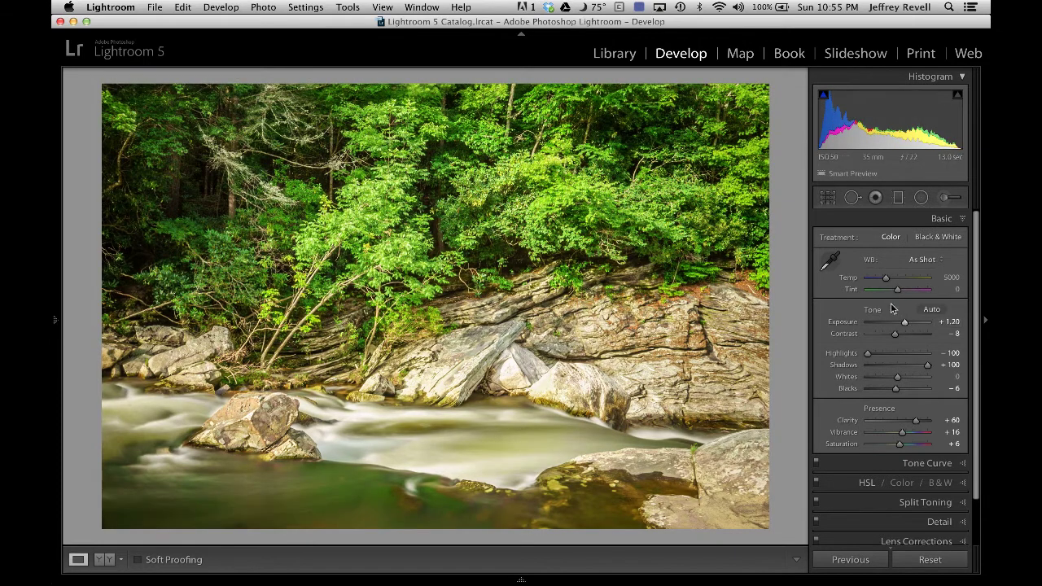
{"action": "left_click_drag", "start_coordinate": [885, 281], "coordinate": [882, 281]}
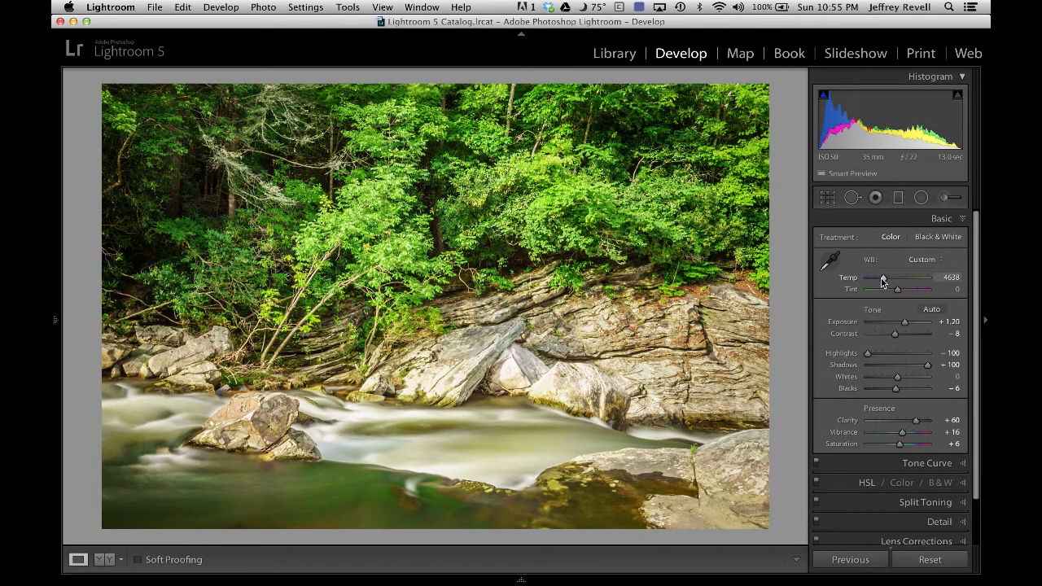
{"action": "left_click_drag", "start_coordinate": [898, 389], "coordinate": [888, 391]}
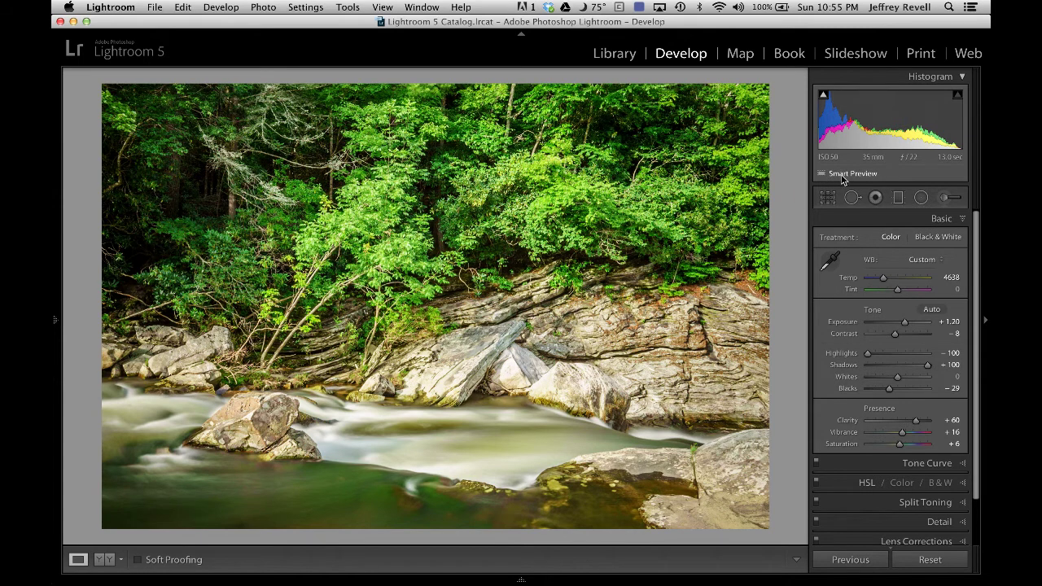
{"action": "mouse_move", "coordinate": [832, 180]}
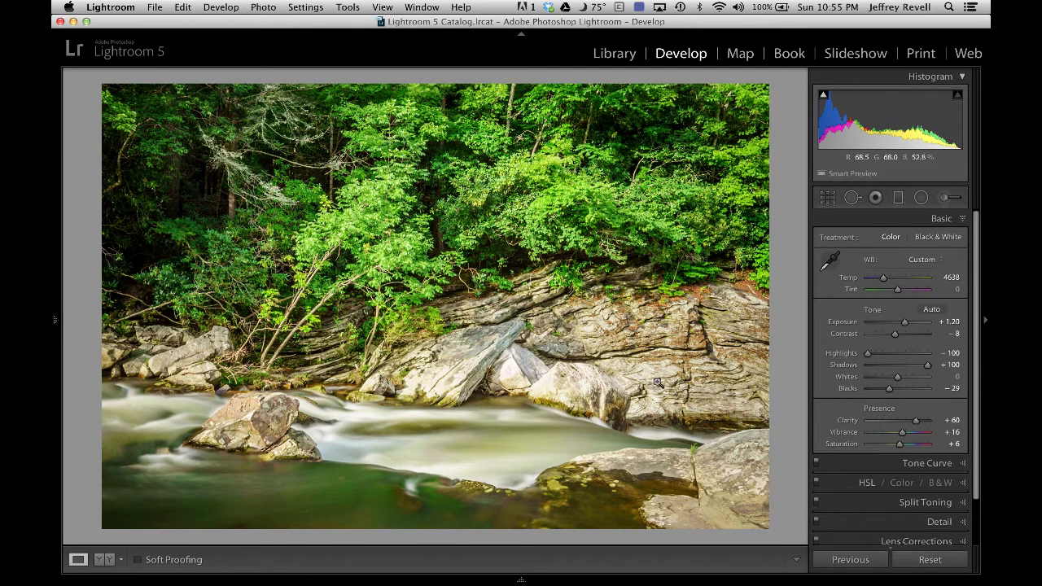
Set the river photo's tone-curve Darks to -22 and return to the Library grid
{"action": "left_click", "coordinate": [895, 461]}
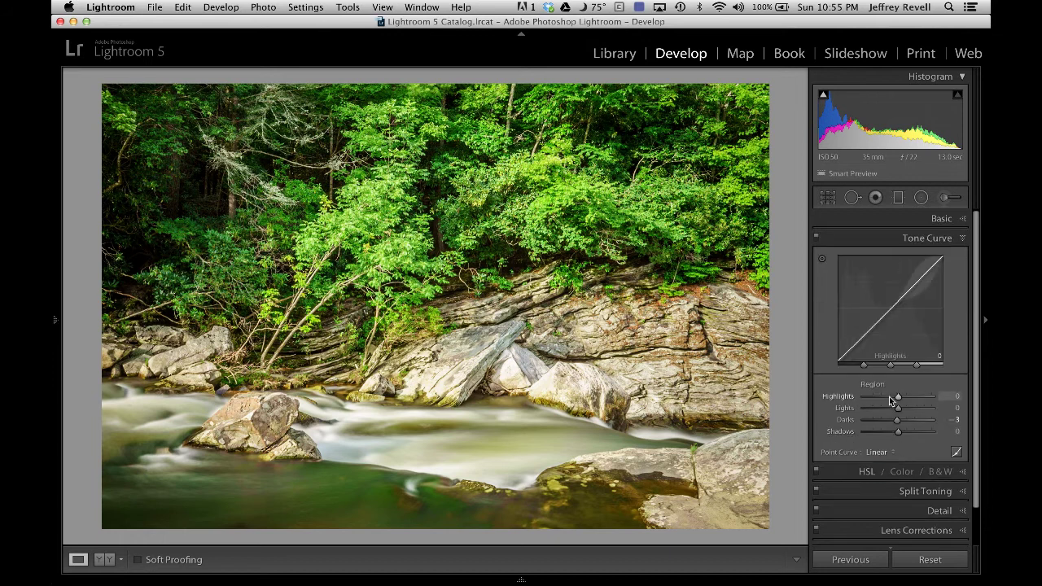
{"action": "left_click_drag", "start_coordinate": [897, 425], "coordinate": [891, 424]}
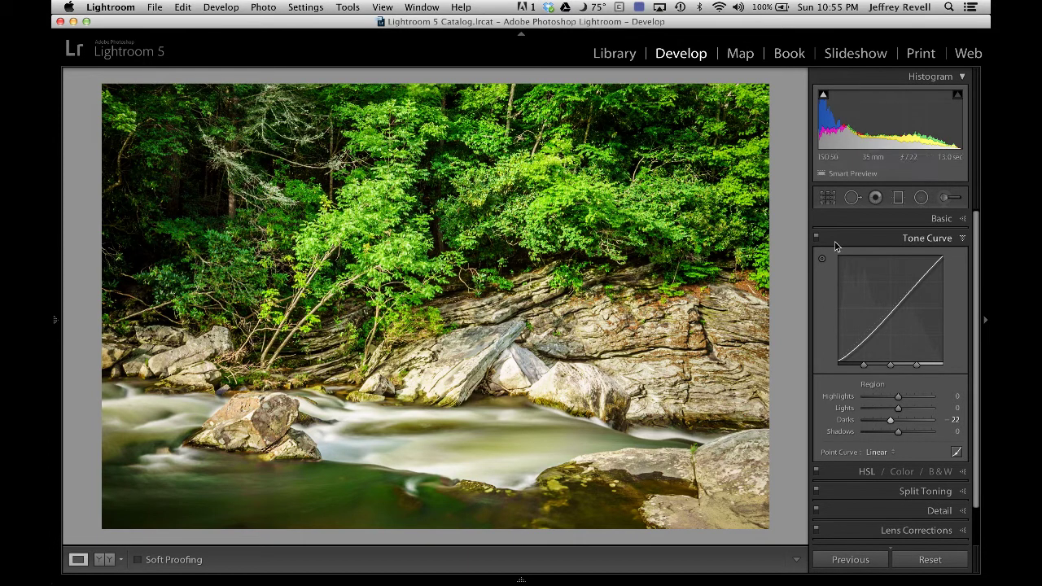
{"action": "left_click", "coordinate": [612, 54]}
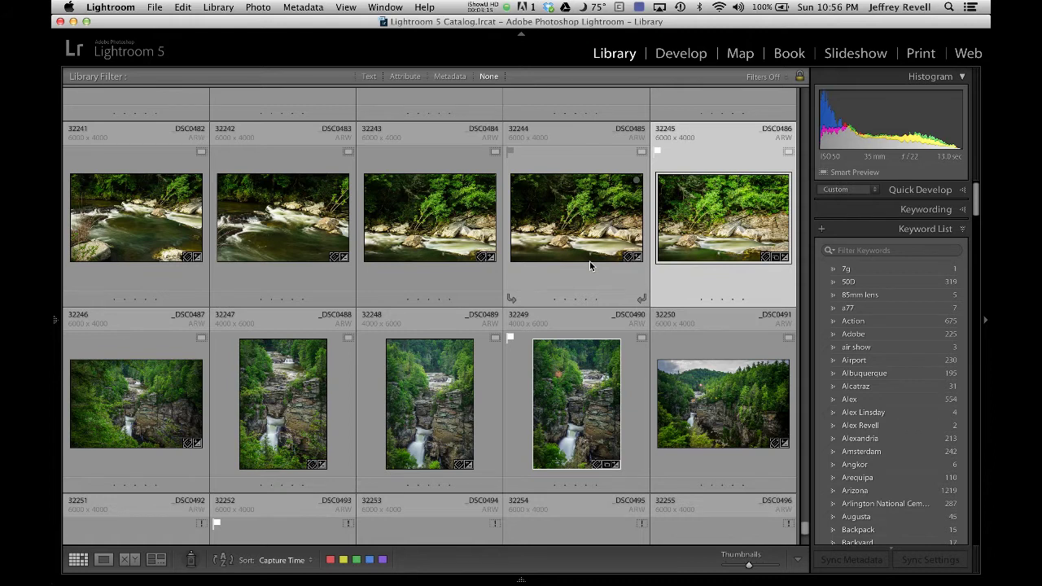
Start an import from the EOS_DIGITAL card with Build Smart Previews enabled
{"action": "scroll", "coordinate": [590, 261], "scroll_direction": "up", "scroll_amount": 2}
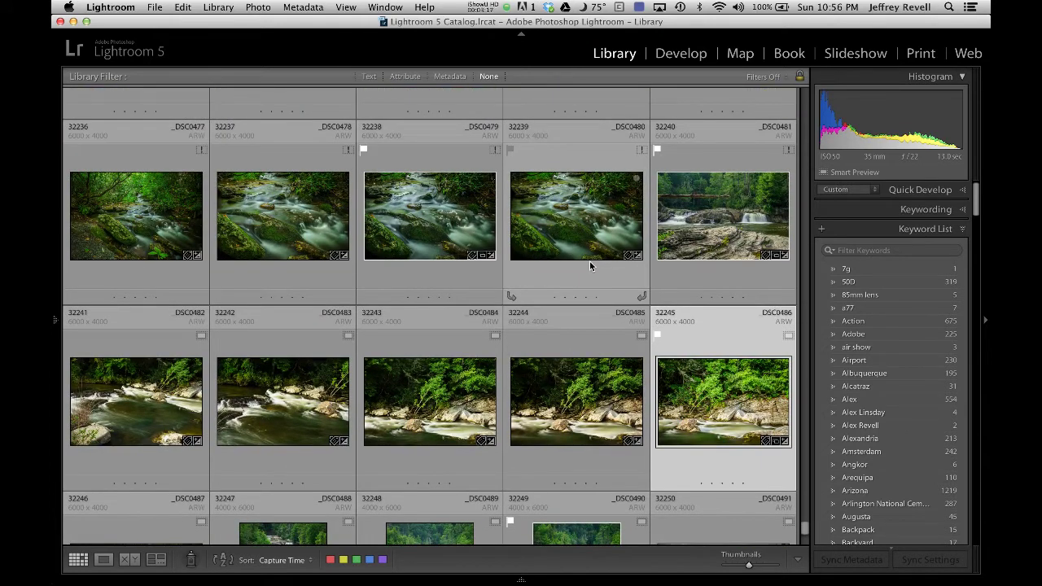
{"action": "left_click", "coordinate": [56, 486]}
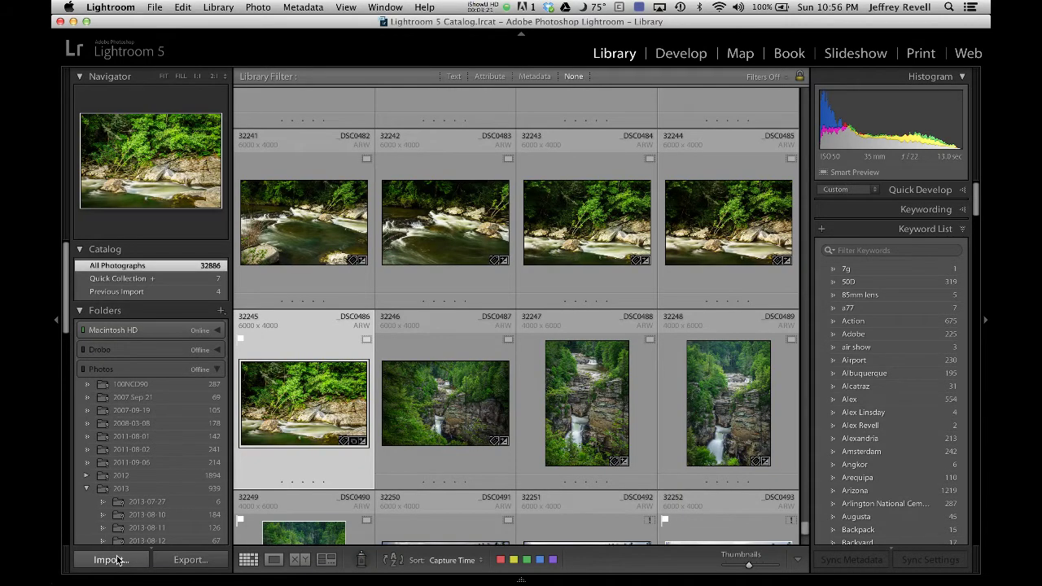
{"action": "left_click", "coordinate": [111, 561]}
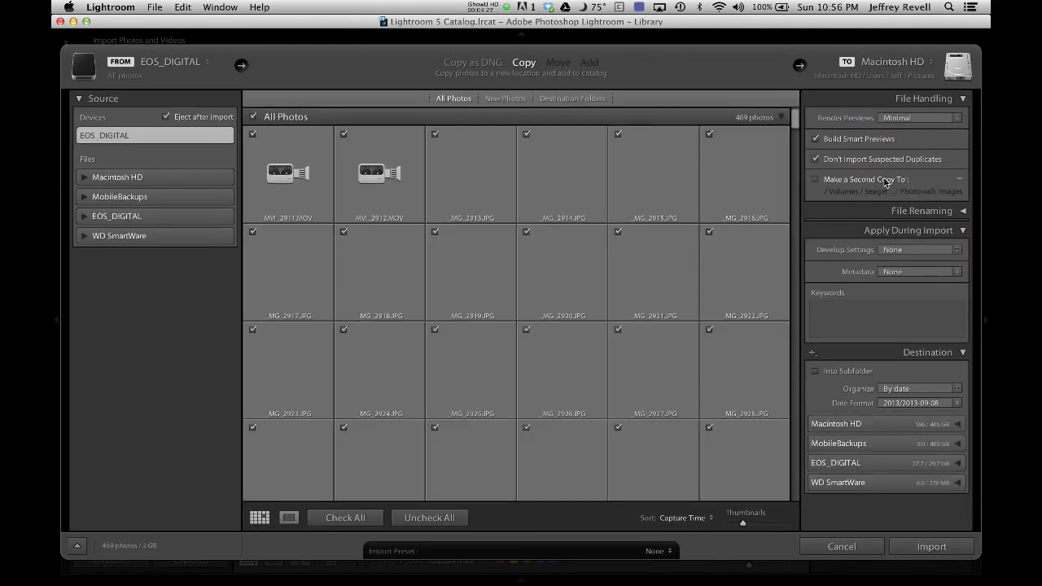
{"action": "left_click", "coordinate": [838, 143]}
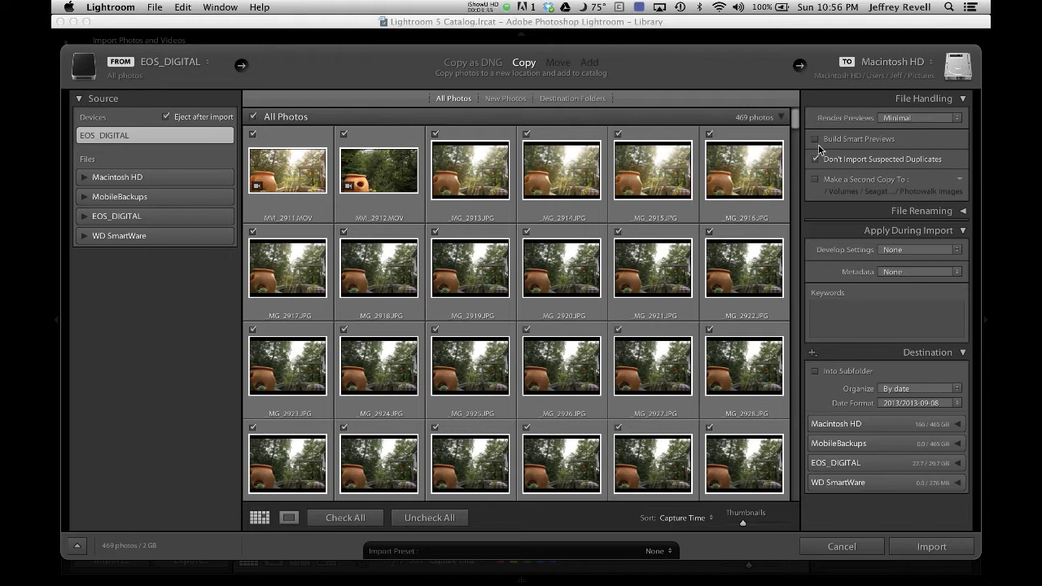
{"action": "left_click", "coordinate": [817, 143]}
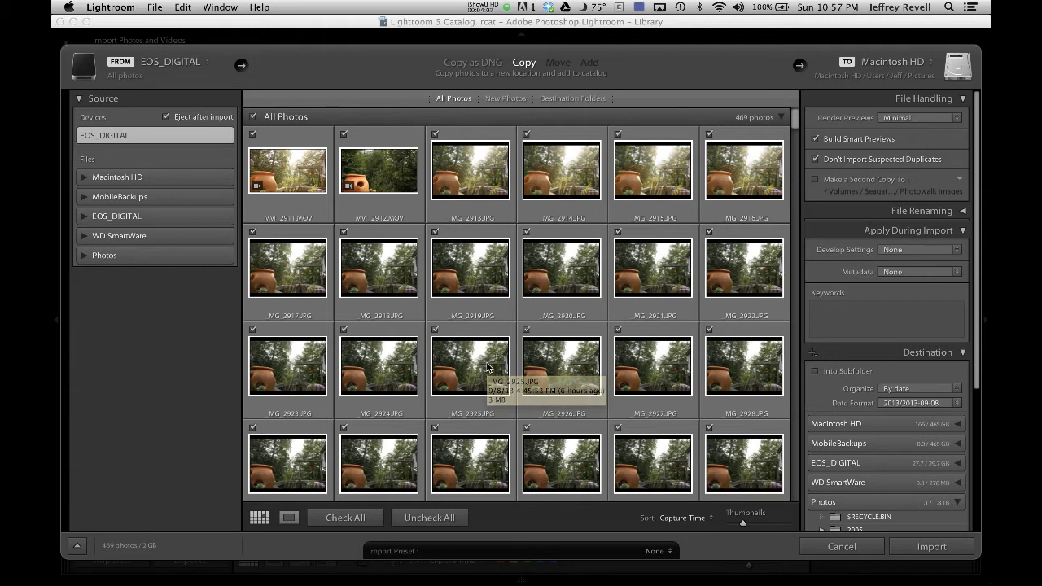
{"action": "scroll", "coordinate": [487, 367], "scroll_direction": "down", "scroll_amount": 5}
{"action": "scroll", "coordinate": [487, 367], "scroll_direction": "down", "scroll_amount": 1}
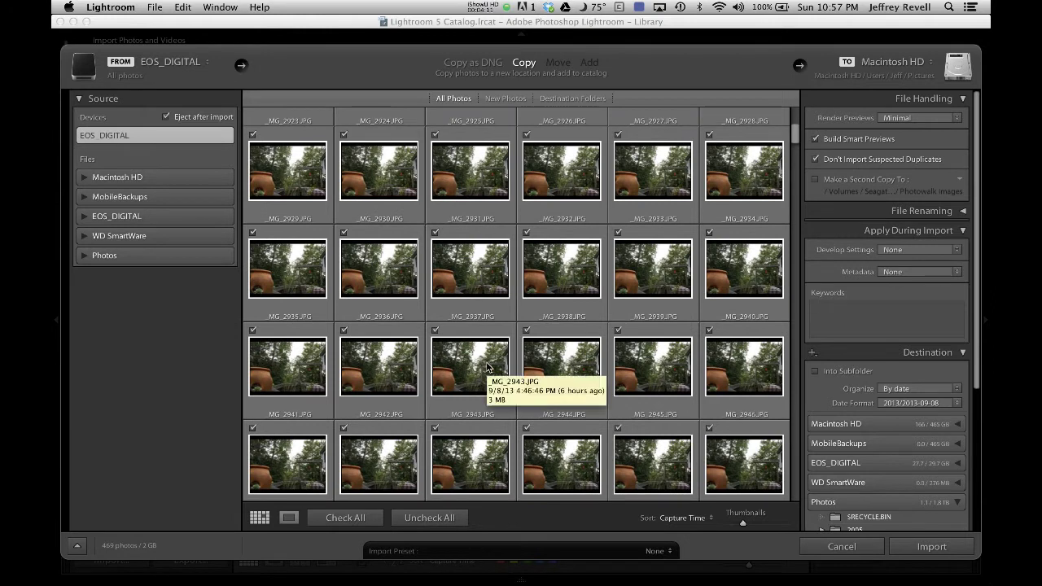
{"action": "scroll", "coordinate": [487, 367], "scroll_direction": "up", "scroll_amount": 6}
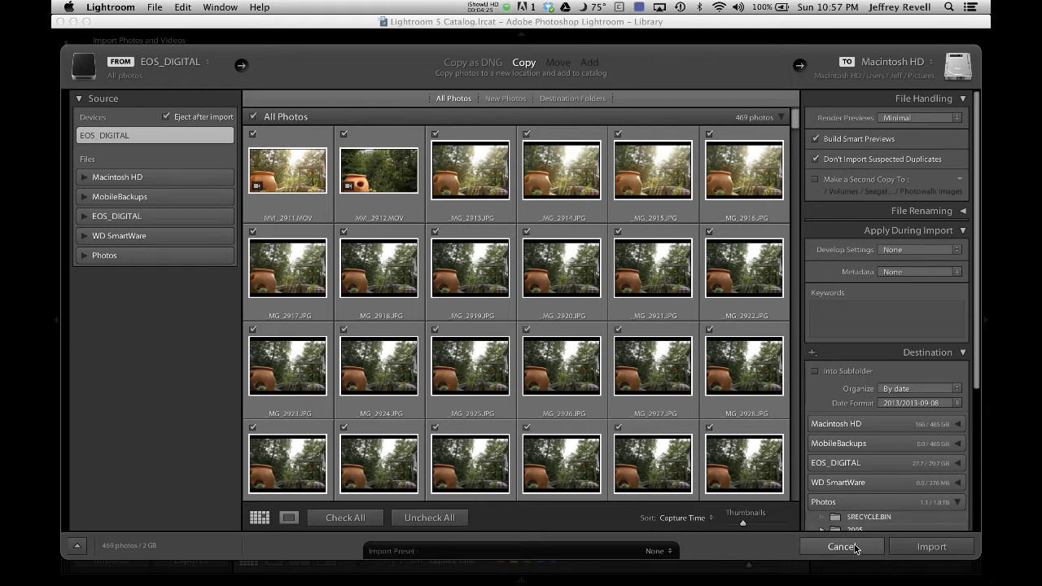
Cancel the import and collapse the left panel to widen the grid
{"action": "left_click", "coordinate": [855, 547]}
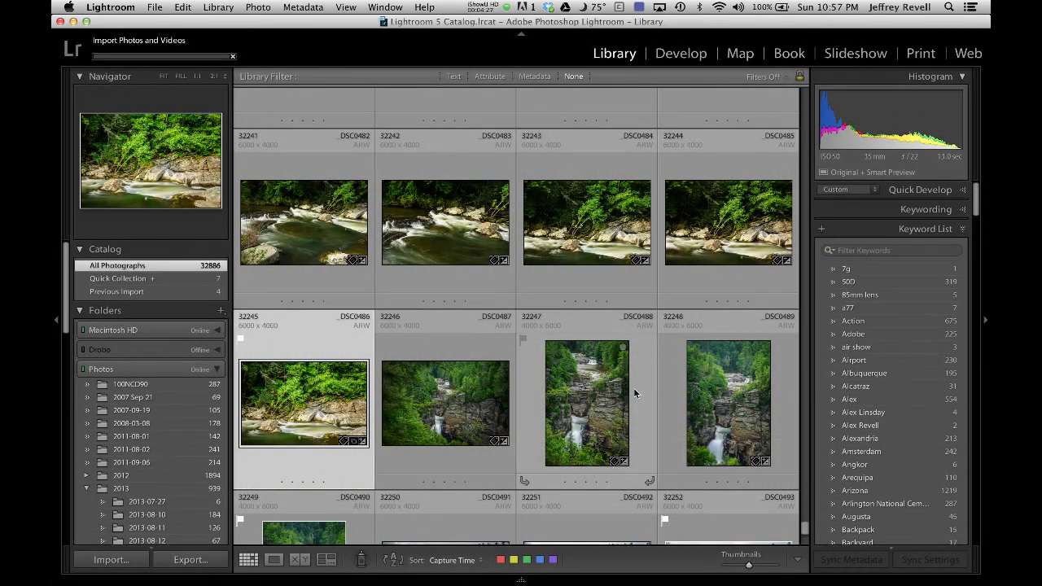
{"action": "scroll", "coordinate": [633, 387], "scroll_direction": "up", "scroll_amount": 3}
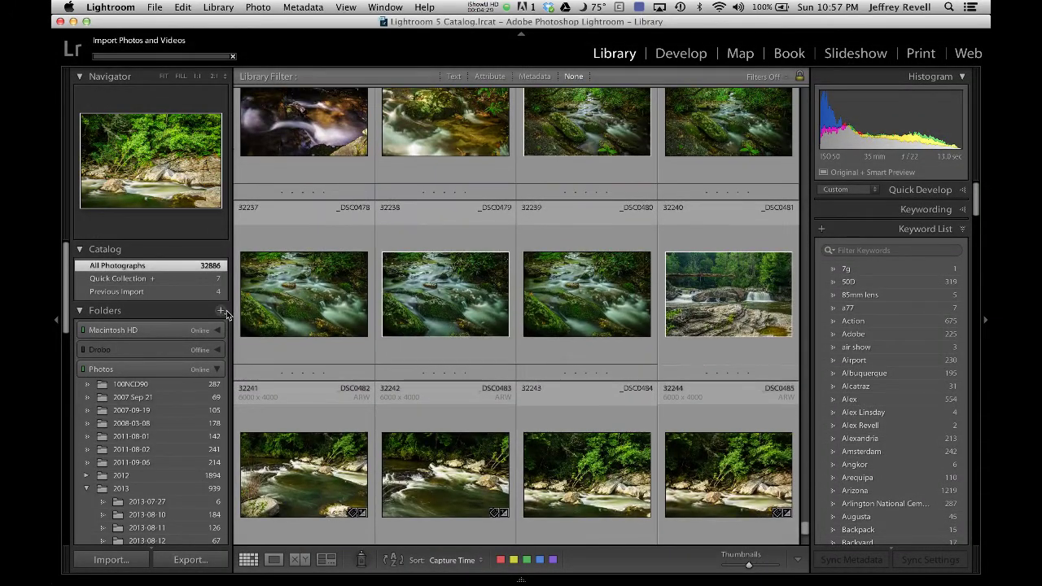
{"action": "left_click", "coordinate": [56, 342]}
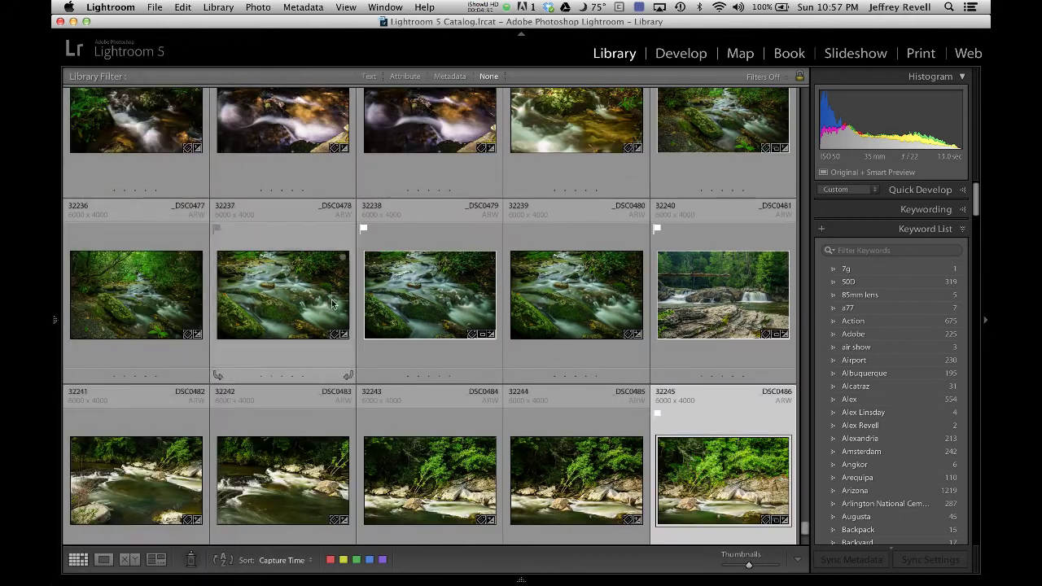
Select photo 32234 and extend the selection back to the top-left photo
{"action": "scroll", "coordinate": [432, 291], "scroll_direction": "up", "scroll_amount": 3}
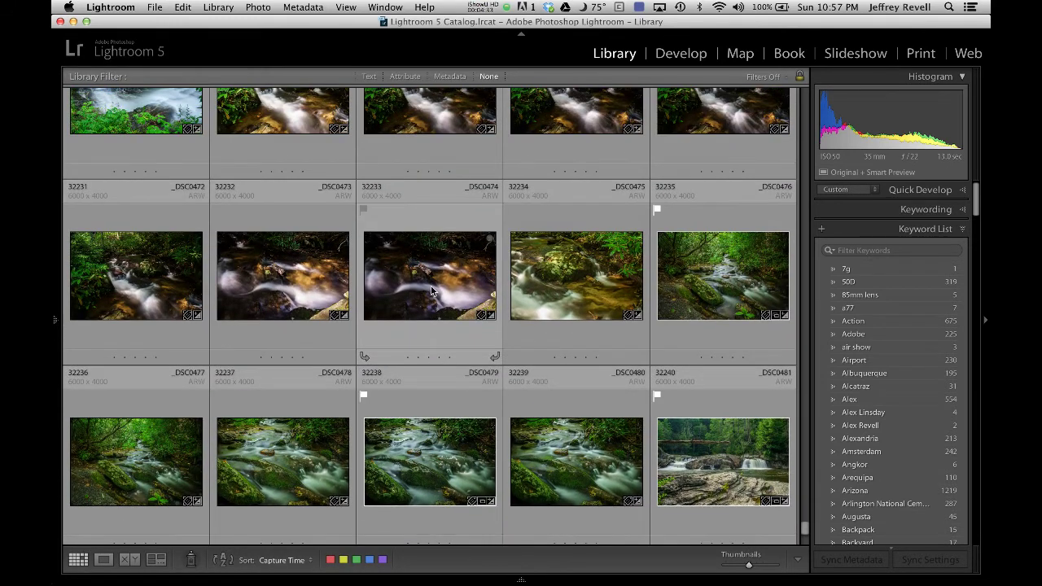
{"action": "left_click", "coordinate": [600, 220]}
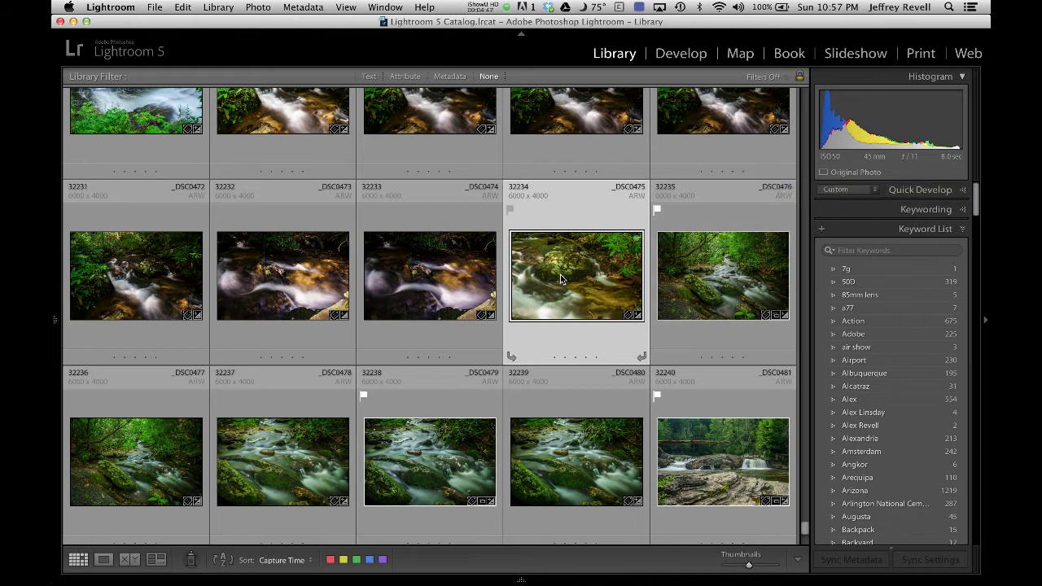
{"action": "scroll", "coordinate": [558, 280], "scroll_direction": "up", "scroll_amount": 2}
{"action": "scroll", "coordinate": [558, 278], "scroll_direction": "up", "scroll_amount": 1}
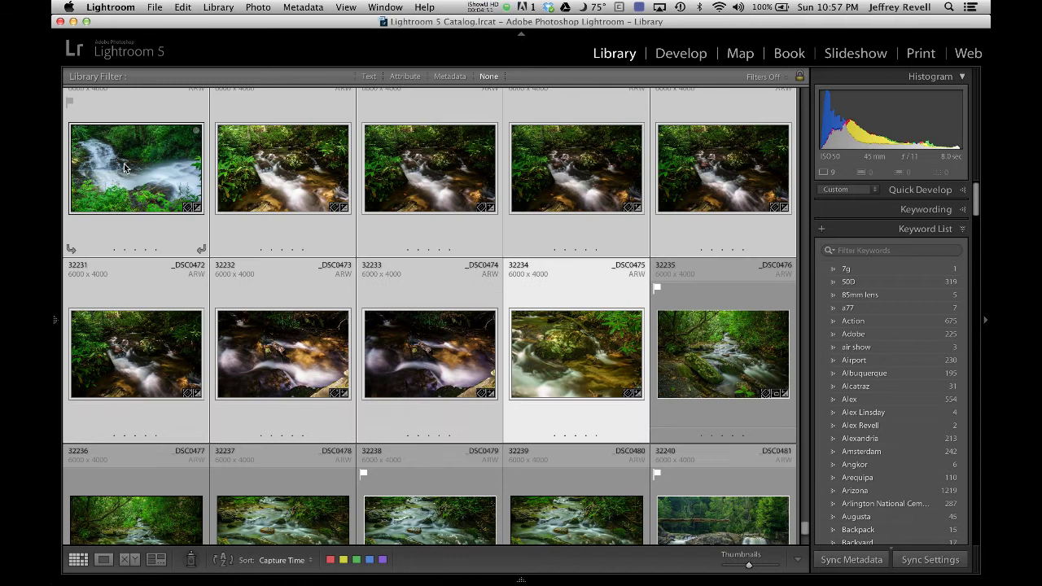
{"action": "left_click", "coordinate": [130, 169], "text": "shift"}
{"action": "scroll", "coordinate": [465, 249], "scroll_direction": "up", "scroll_amount": 2}
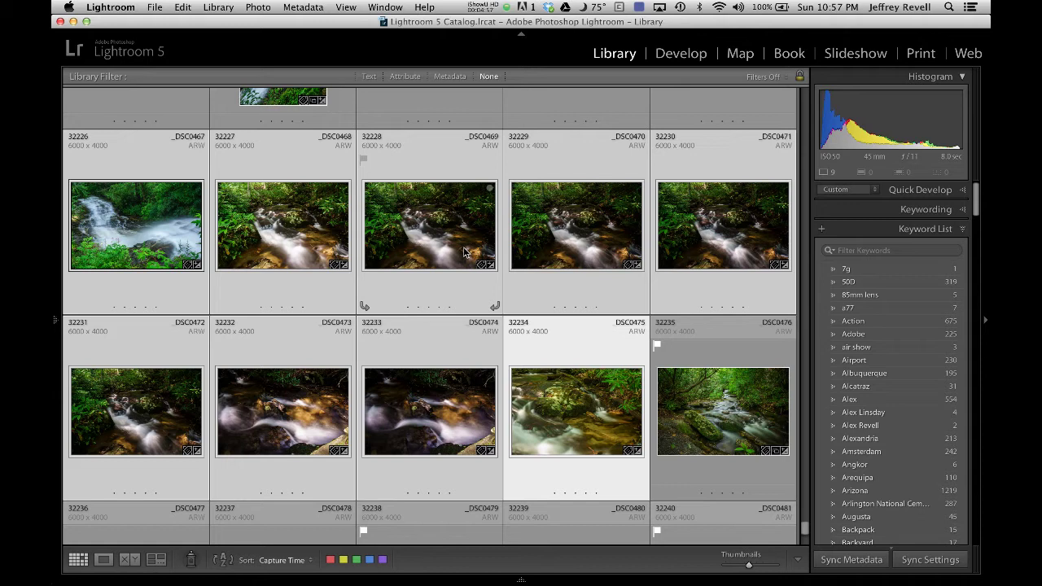
Filter the Library to Flagged photos and select photos 1421 through 1430
{"action": "left_click", "coordinate": [412, 75]}
{"action": "left_click", "coordinate": [458, 95]}
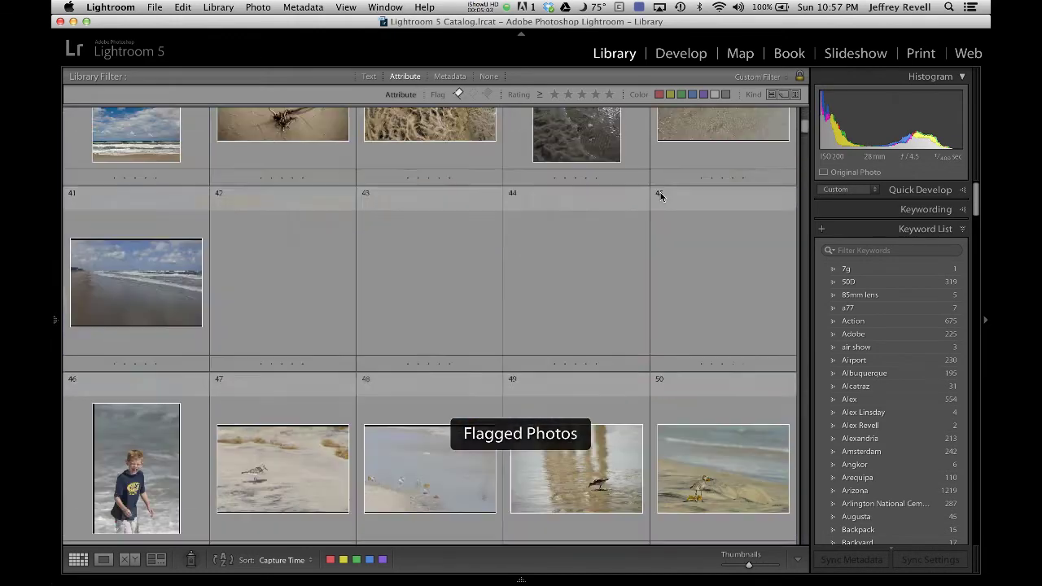
{"action": "left_click_drag", "start_coordinate": [807, 128], "coordinate": [782, 521]}
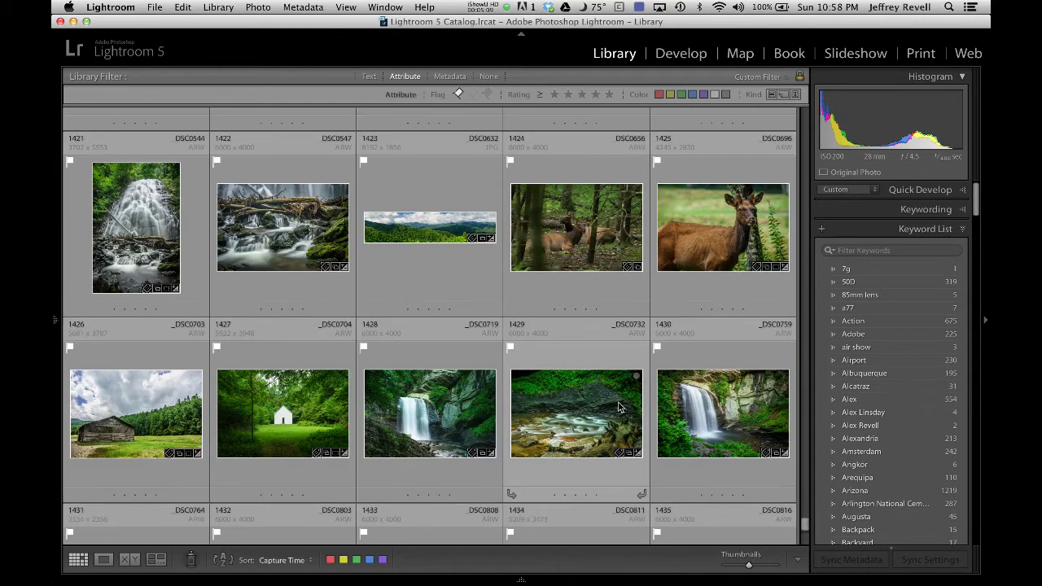
{"action": "left_click", "coordinate": [134, 208]}
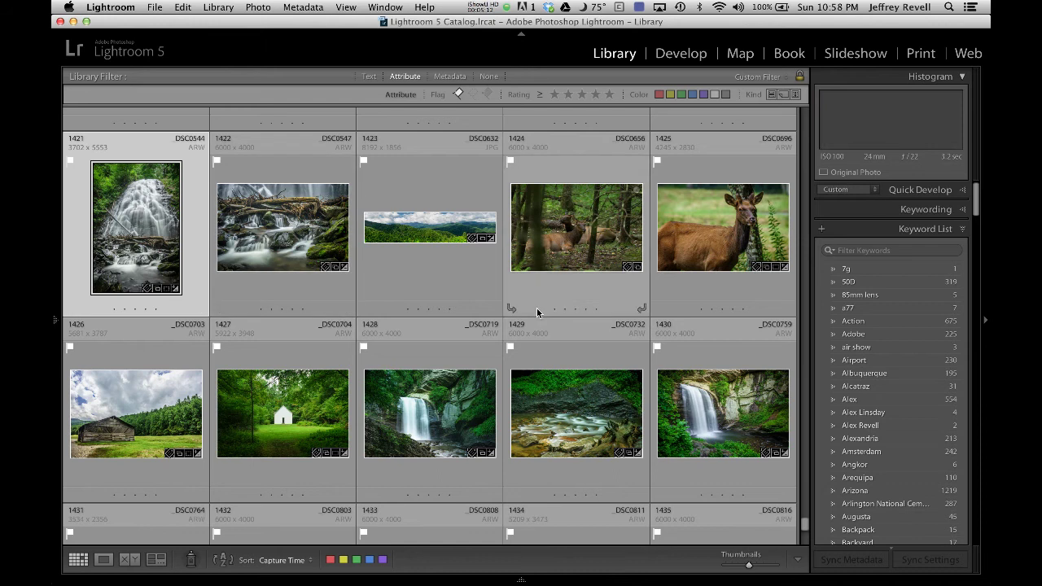
{"action": "left_click", "coordinate": [731, 421], "text": "shift"}
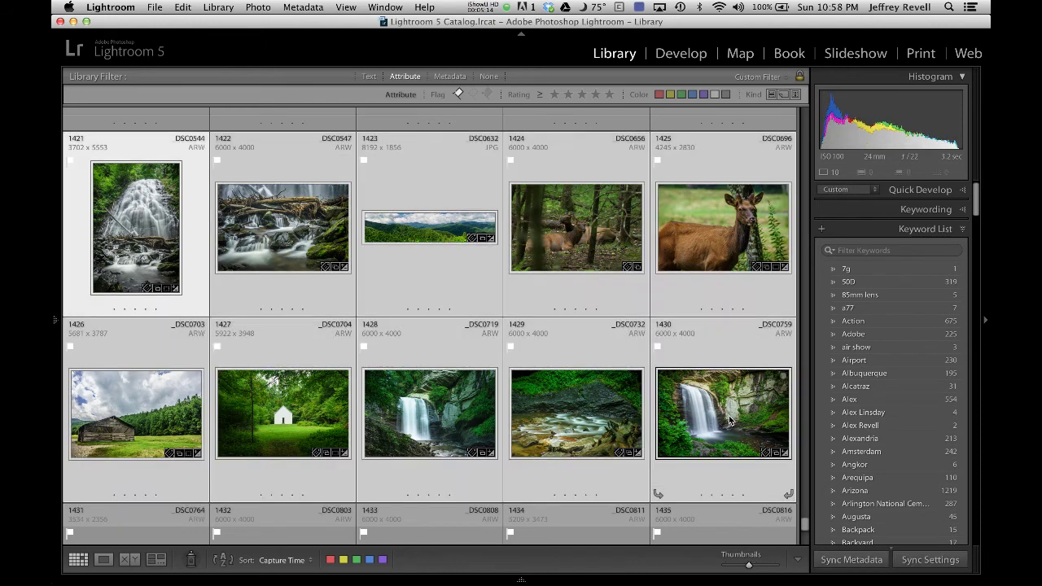
Build 10 Smart Previews for the selected photos and dismiss the completion message
{"action": "left_click", "coordinate": [834, 176]}
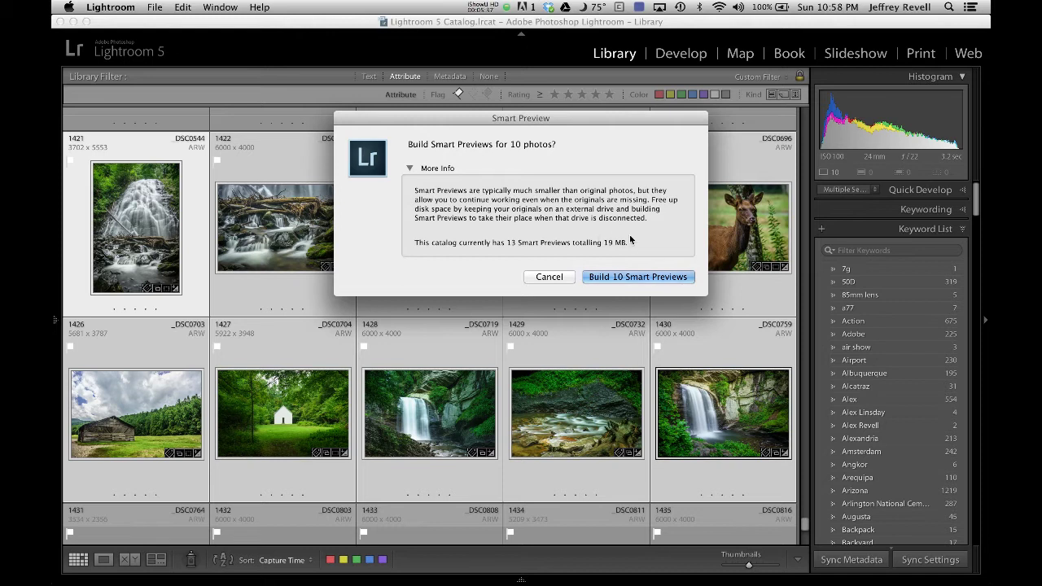
{"action": "left_click", "coordinate": [638, 278]}
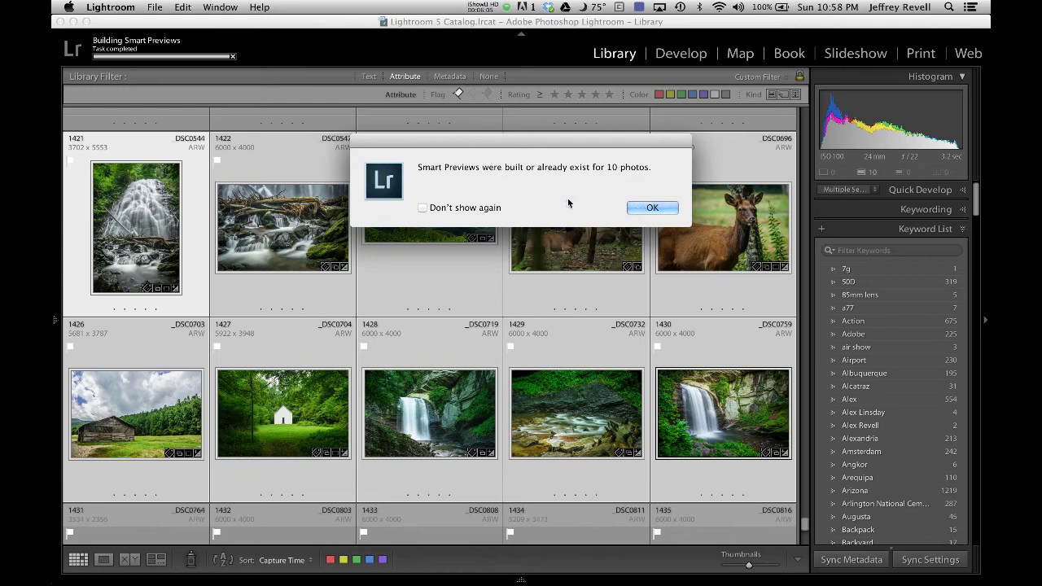
{"action": "left_click_drag", "start_coordinate": [532, 141], "coordinate": [530, 200]}
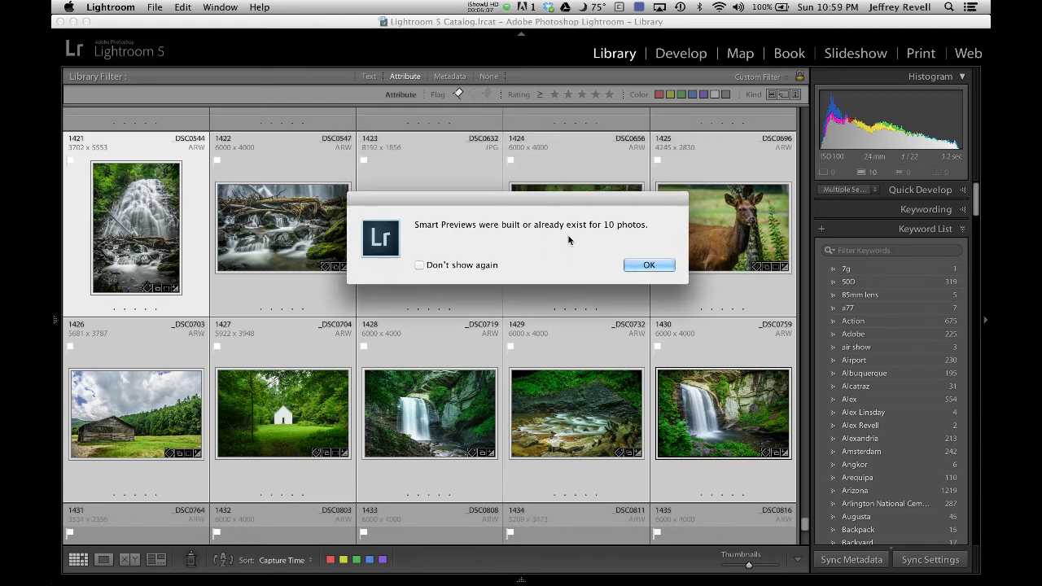
{"action": "left_click", "coordinate": [645, 265]}
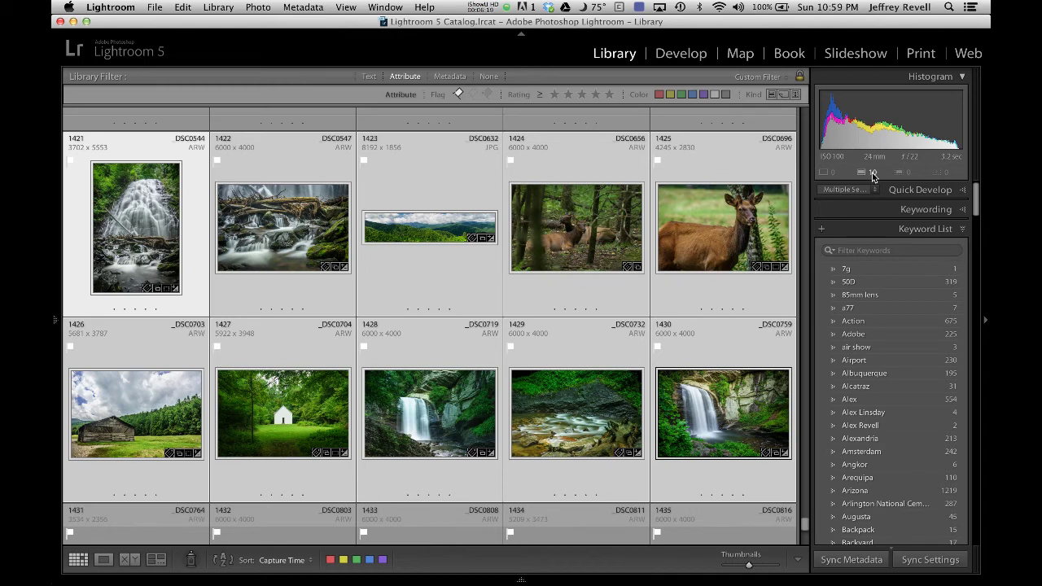
Confirm the Smart Preview count and select the resting elk photo 1424
{"action": "mouse_move", "coordinate": [874, 175]}
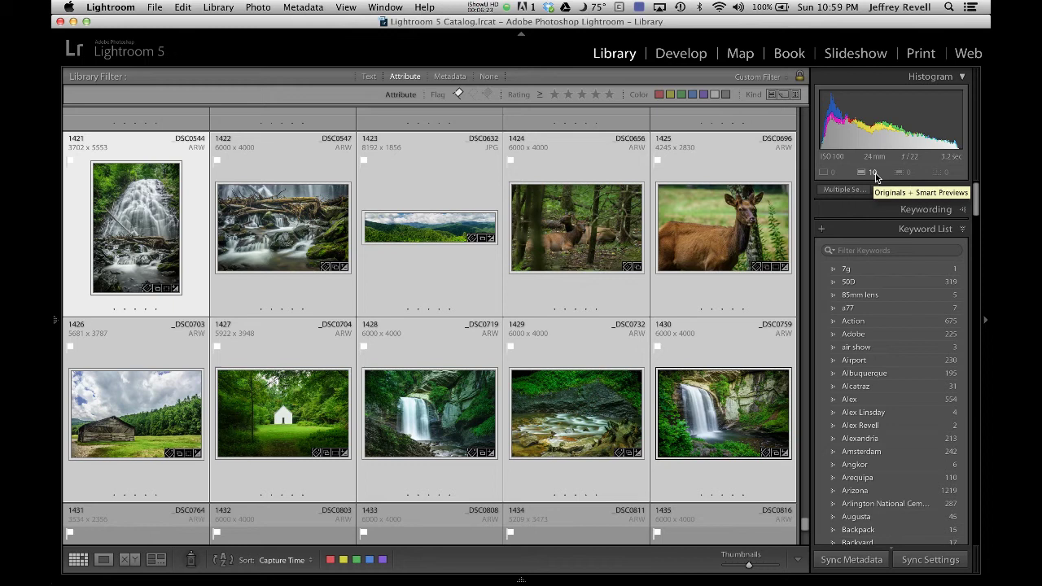
{"action": "left_click", "coordinate": [573, 236]}
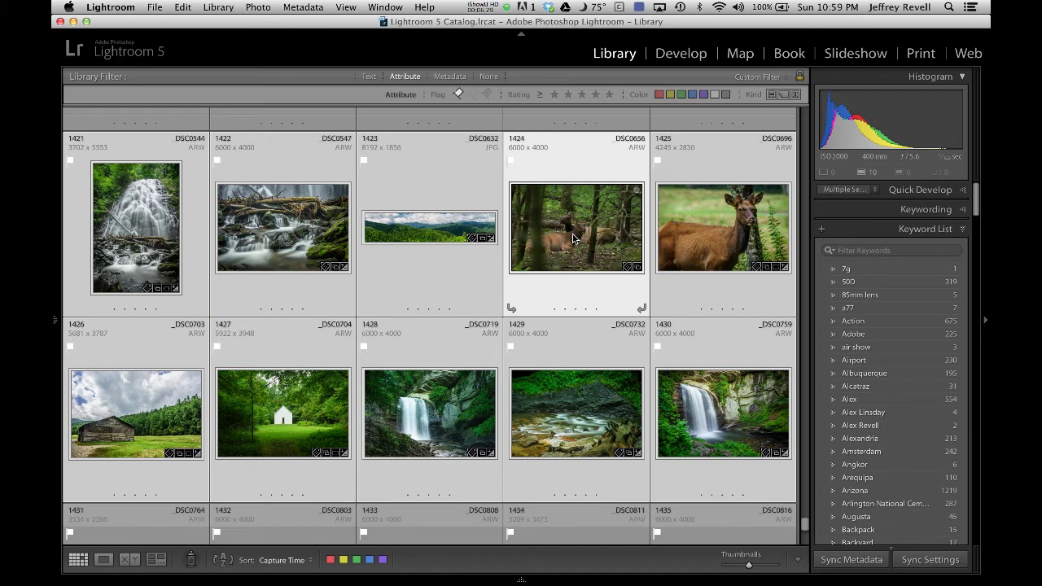
Open the elk photo in Develop and raise its Exposure to +0.55 in the Basic panel
{"action": "left_click", "coordinate": [679, 54]}
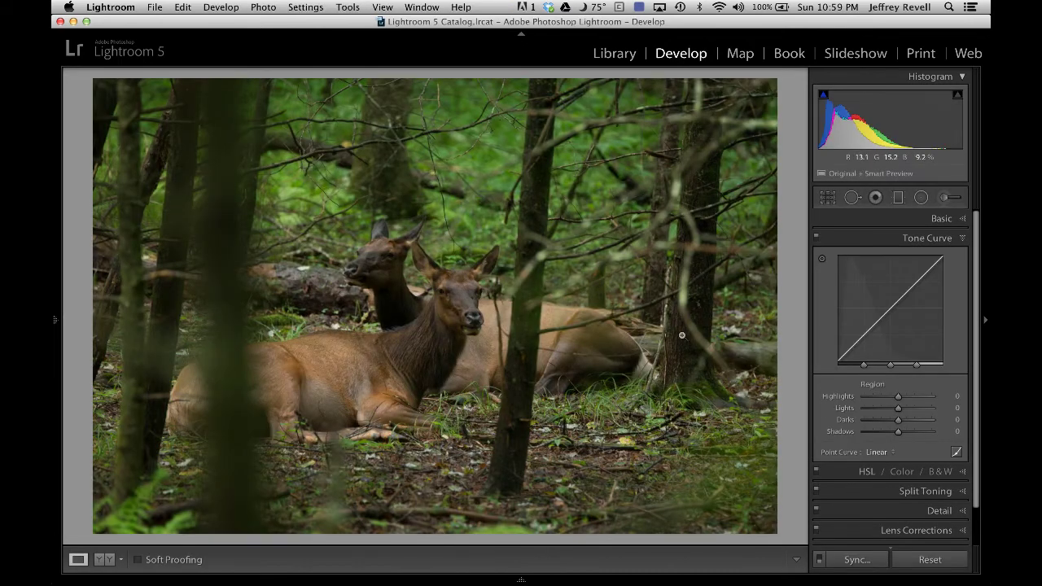
{"action": "left_click", "coordinate": [942, 243]}
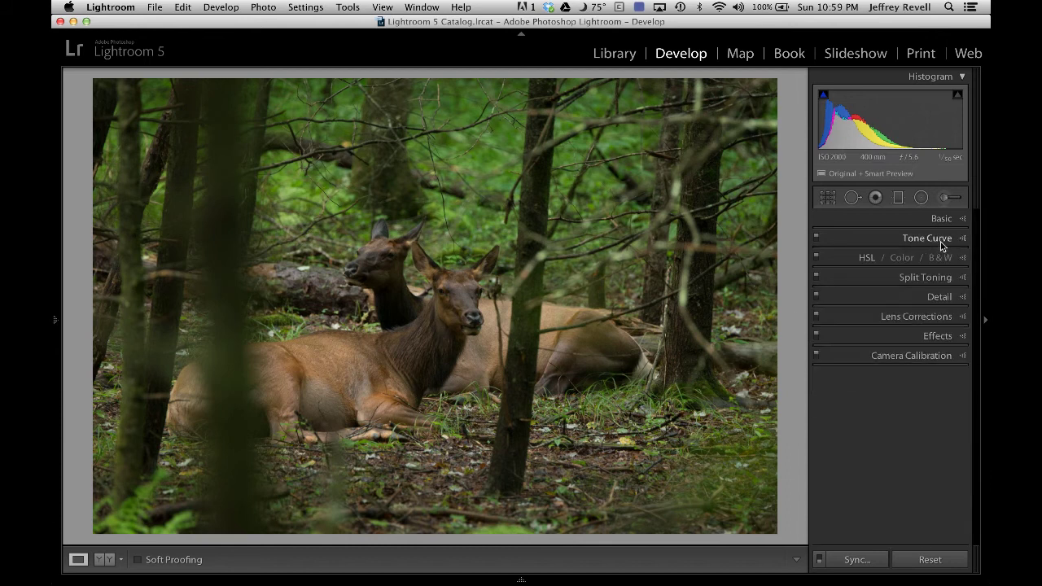
{"action": "left_click", "coordinate": [941, 218]}
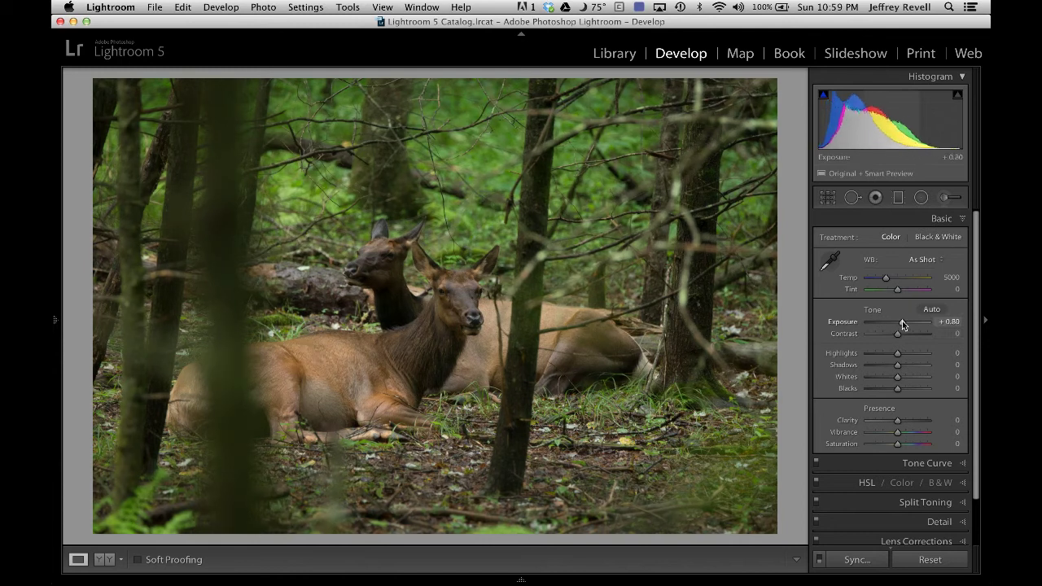
{"action": "left_click_drag", "start_coordinate": [902, 325], "coordinate": [899, 322]}
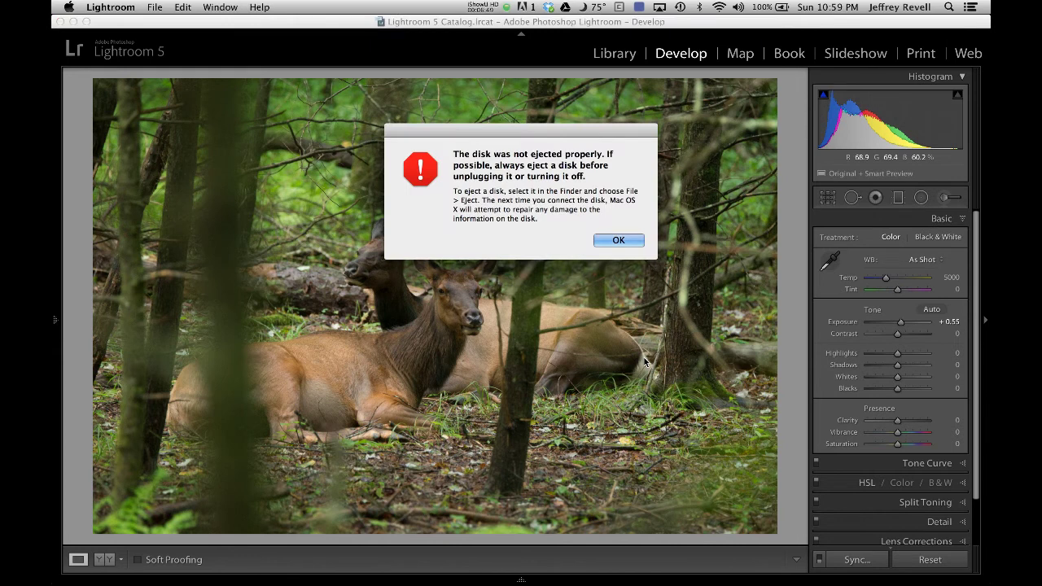
Dismiss the disk ejection warning and raise the elk photo's Clarity to +39 using its Smart Preview
{"action": "key", "text": "Return"}
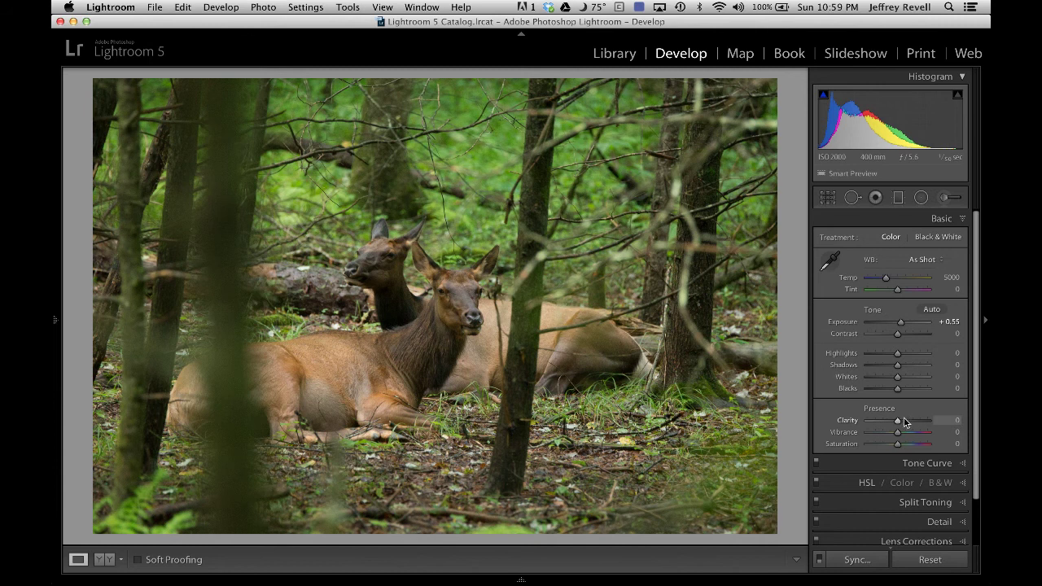
{"action": "left_click_drag", "start_coordinate": [898, 421], "coordinate": [909, 424]}
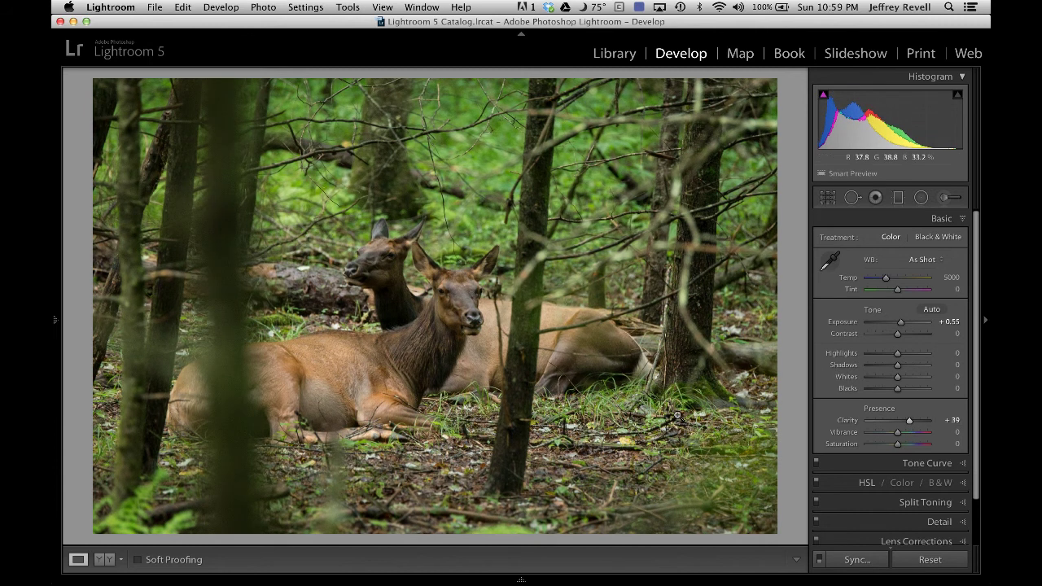